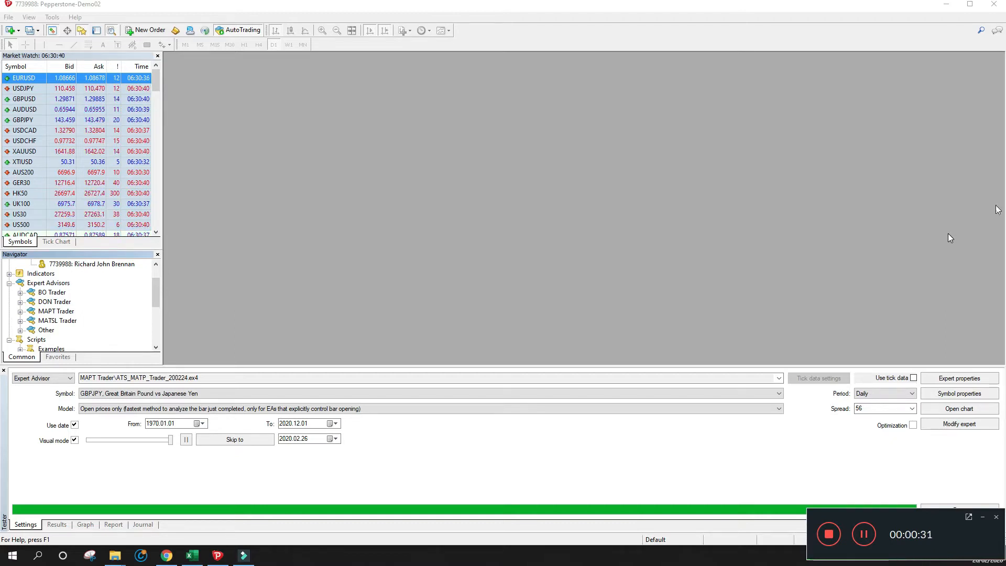
left_click(863, 533)
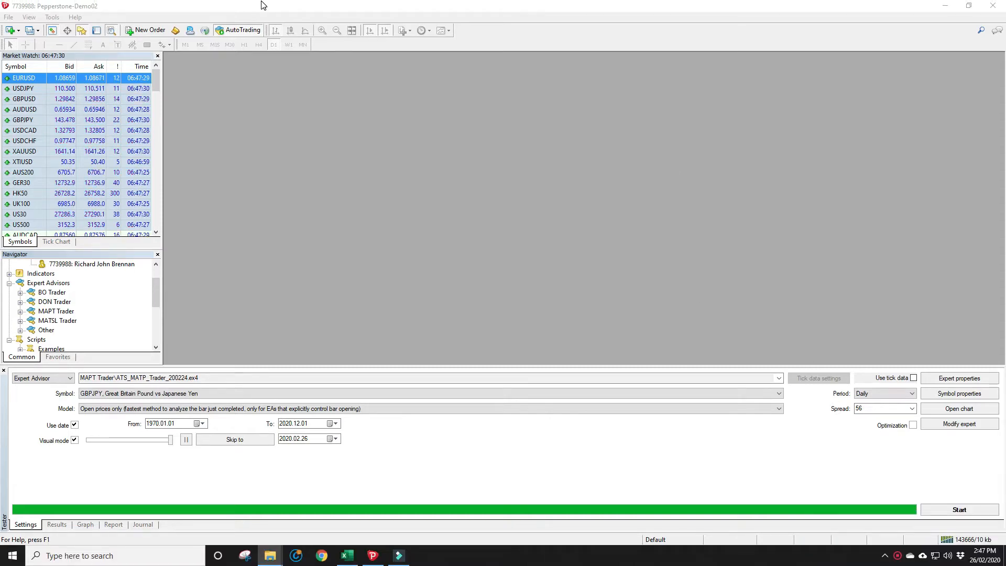
- Open the DON Trader ZIP archive from the Downloads folder
left_click_drag(775, 67, 359, 77)
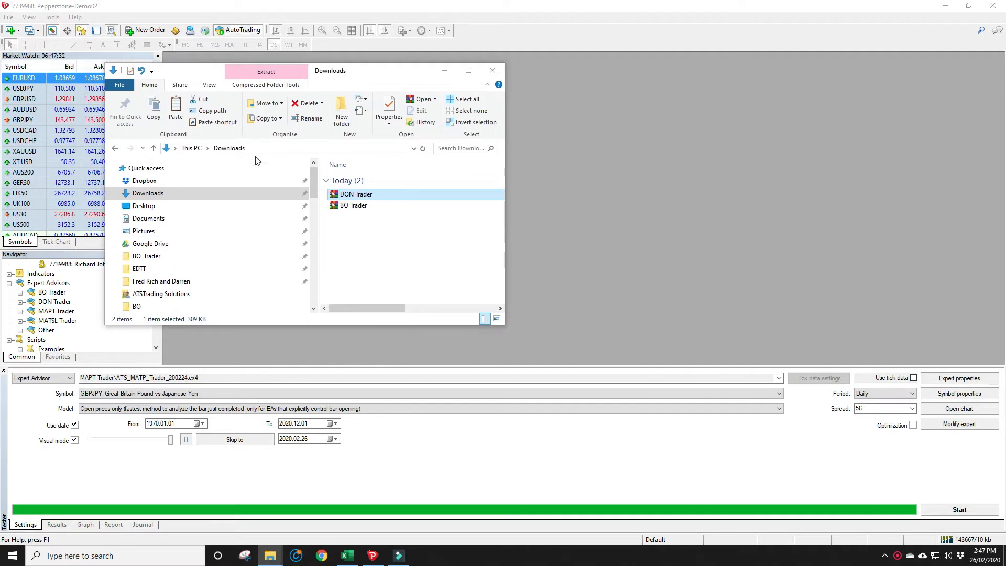
left_click(160, 196)
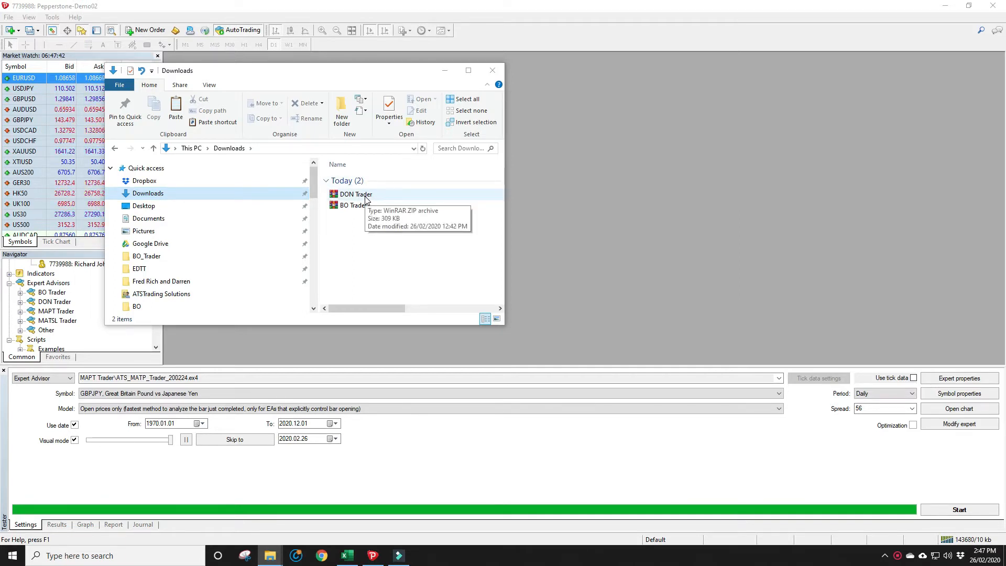
left_click(352, 211)
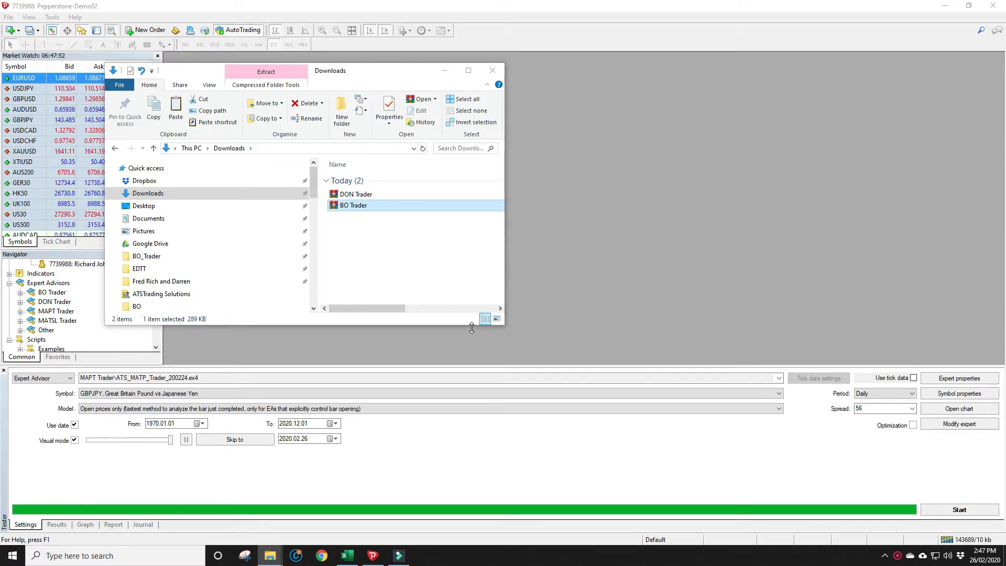
left_click(356, 196)
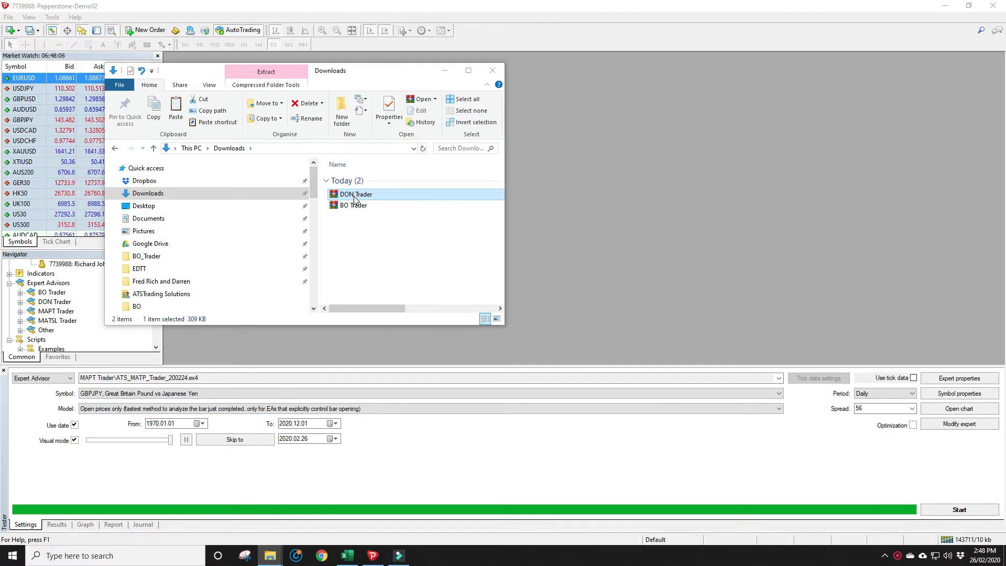
double_click(355, 195)
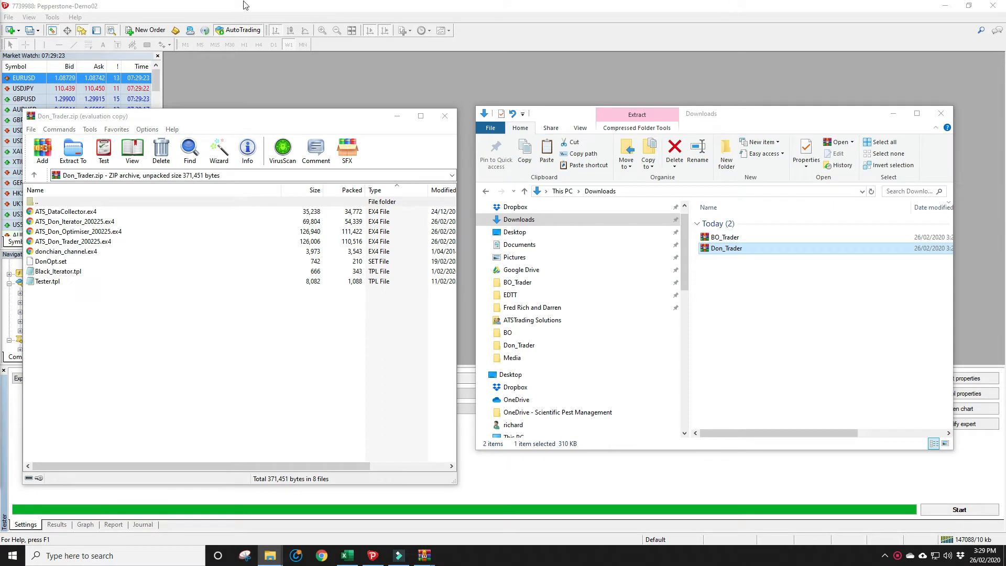
- Examine each file in the Don_Trader archive, from ATS_DataCollector.ex4 through DonOpt.set to Tester.tpl
left_click(83, 212)
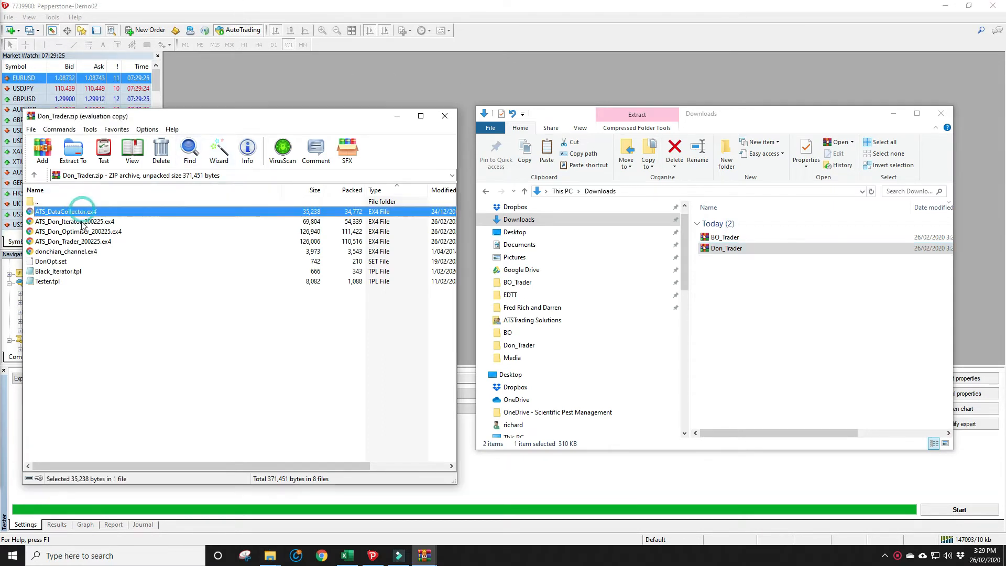
left_click(80, 222)
left_click(78, 231)
left_click(77, 241)
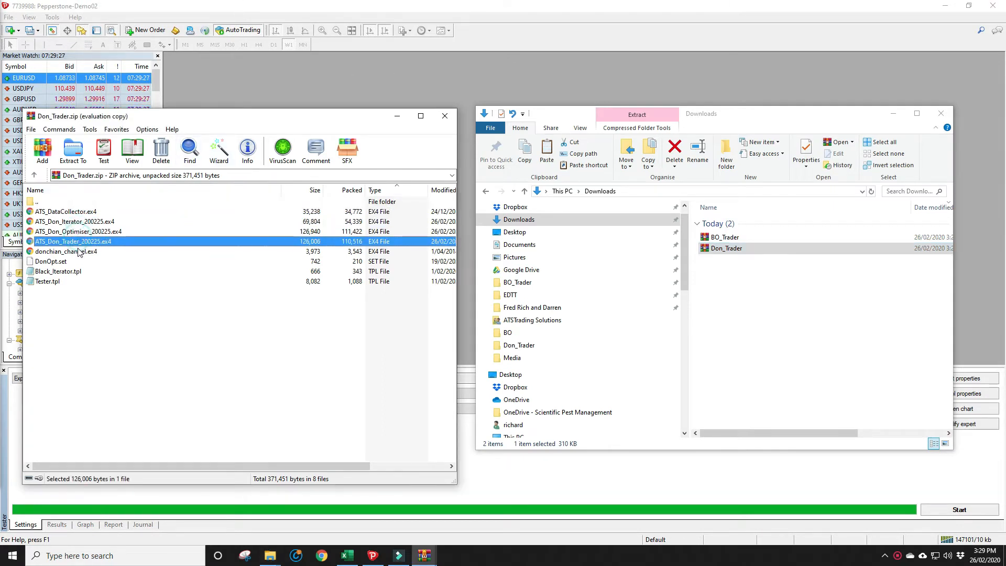
left_click(78, 252)
left_click(49, 262)
left_click(52, 272)
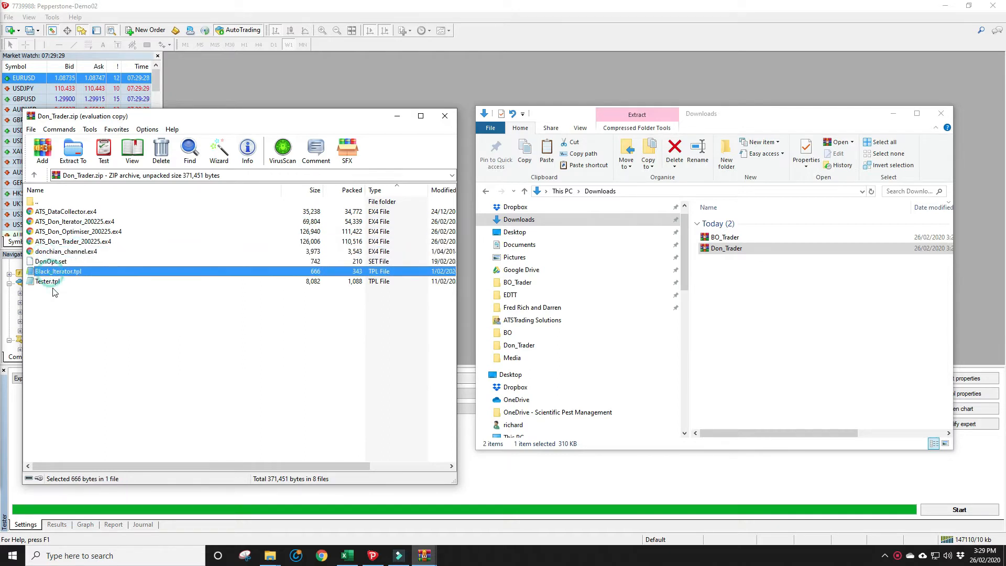
left_click(57, 282)
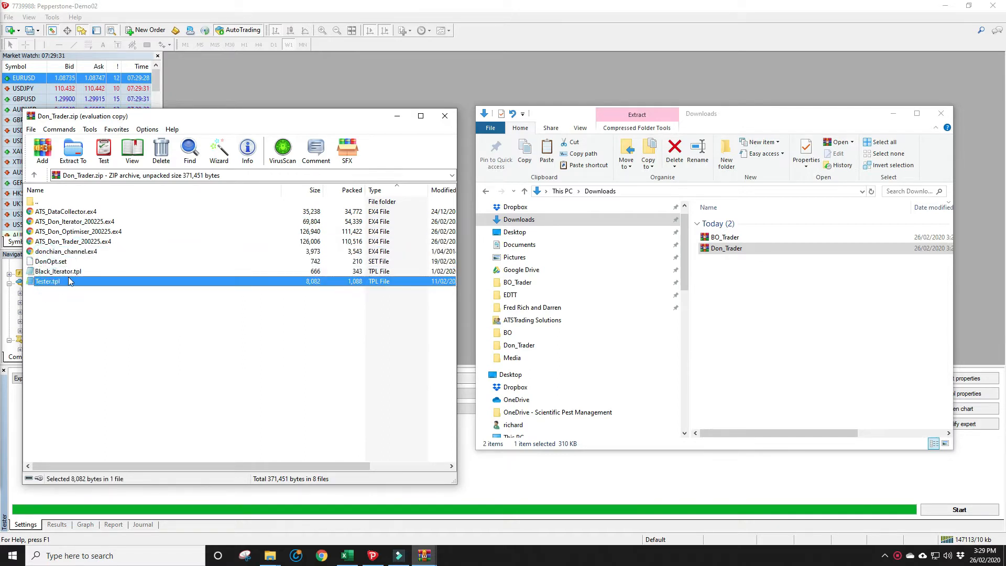
left_click(64, 213)
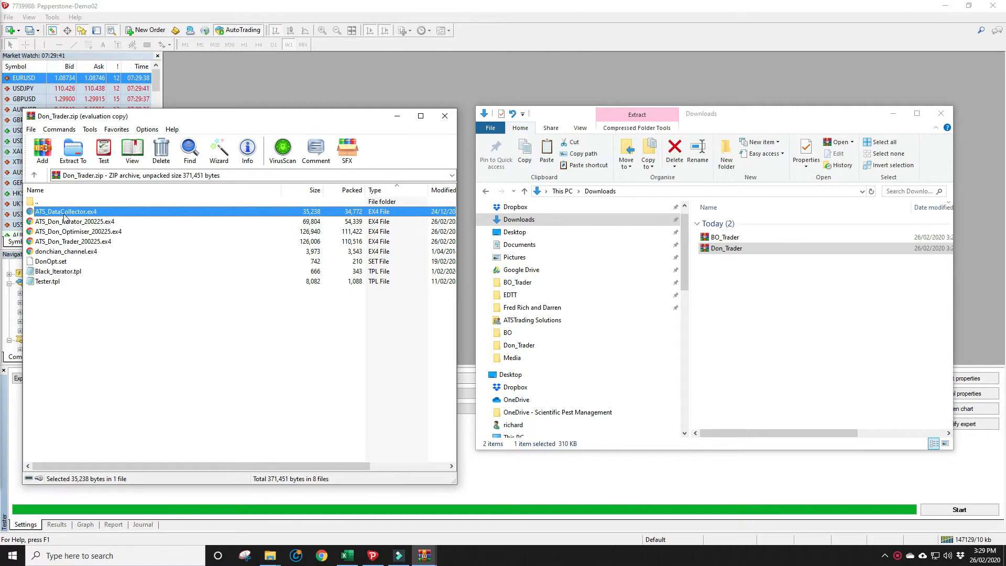
left_click(64, 222)
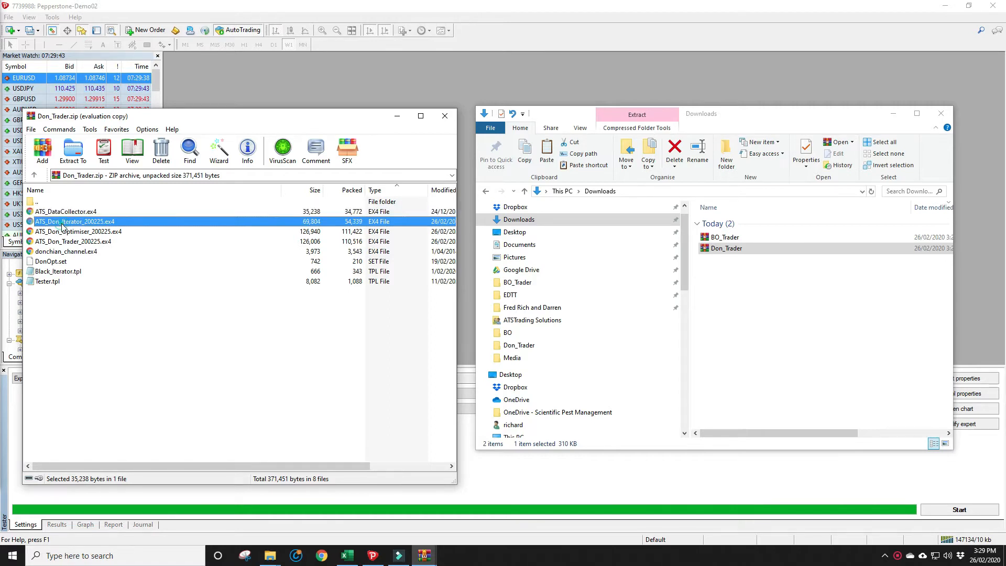
left_click(66, 232)
left_click(69, 242)
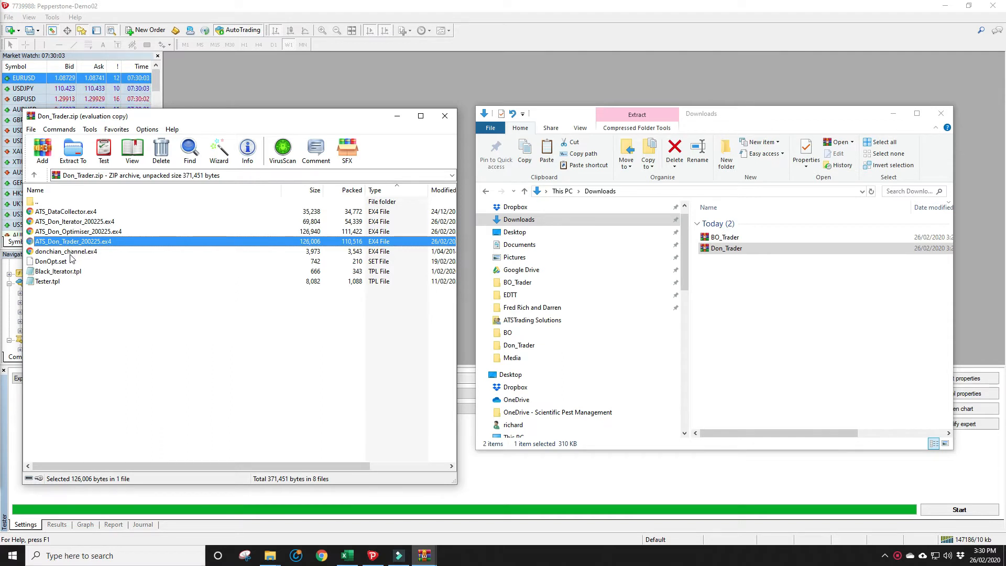
left_click(70, 253)
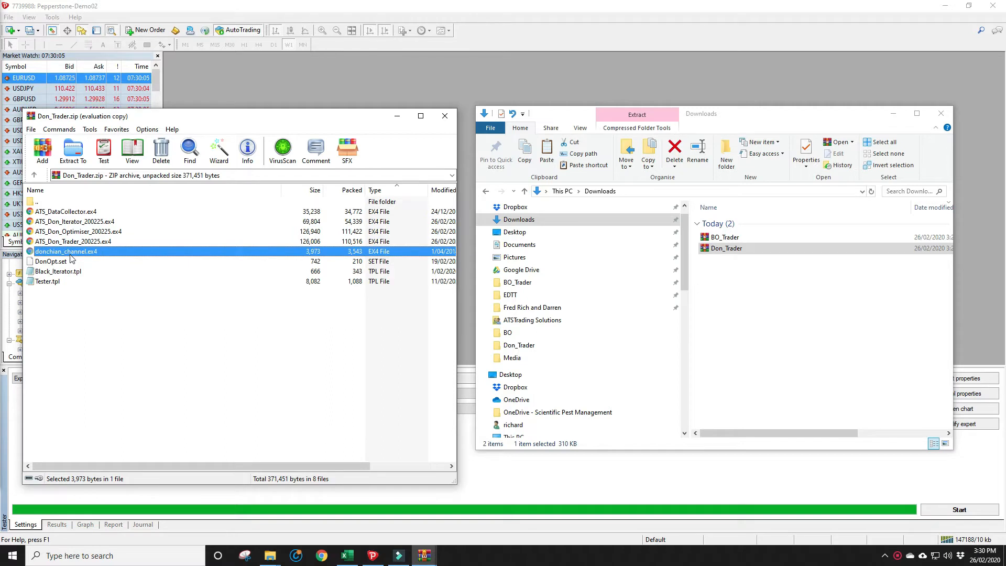
left_click(53, 262)
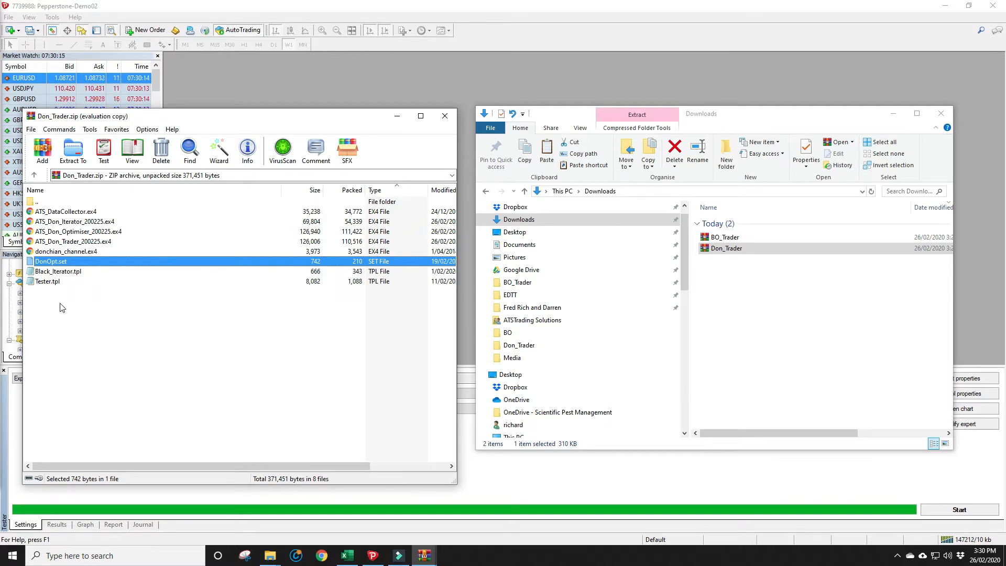
left_click(75, 273)
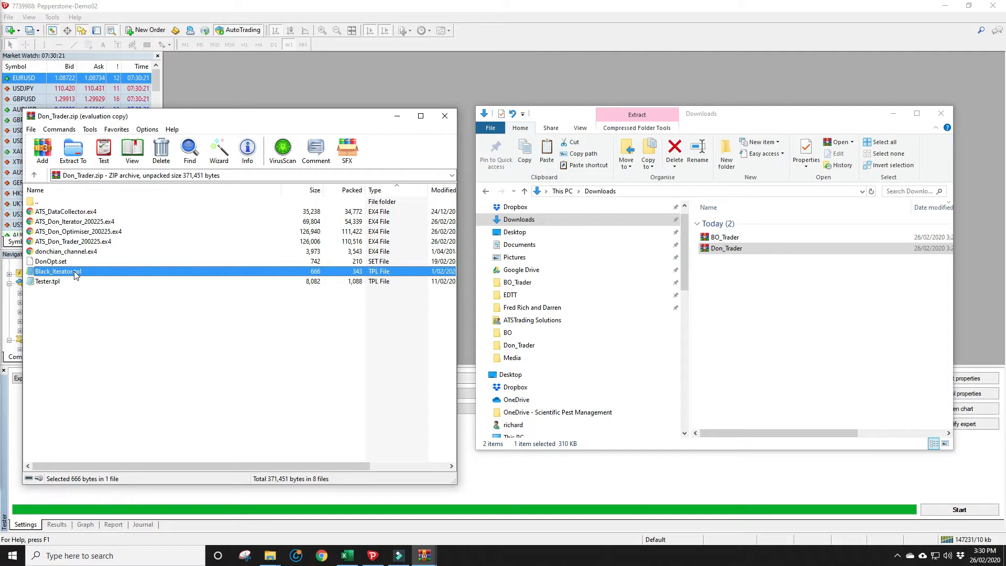
left_click(54, 283)
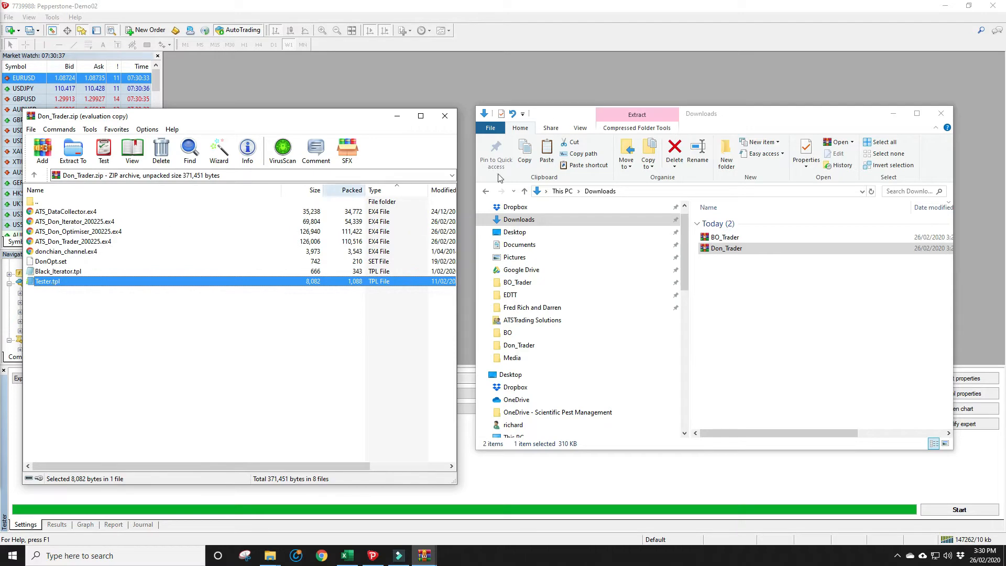
- Open the BO_Trader archive, dismiss the WinRAR notice, and examine its ATS_BO Iterator, Optimiser and Trader files
left_click(729, 251)
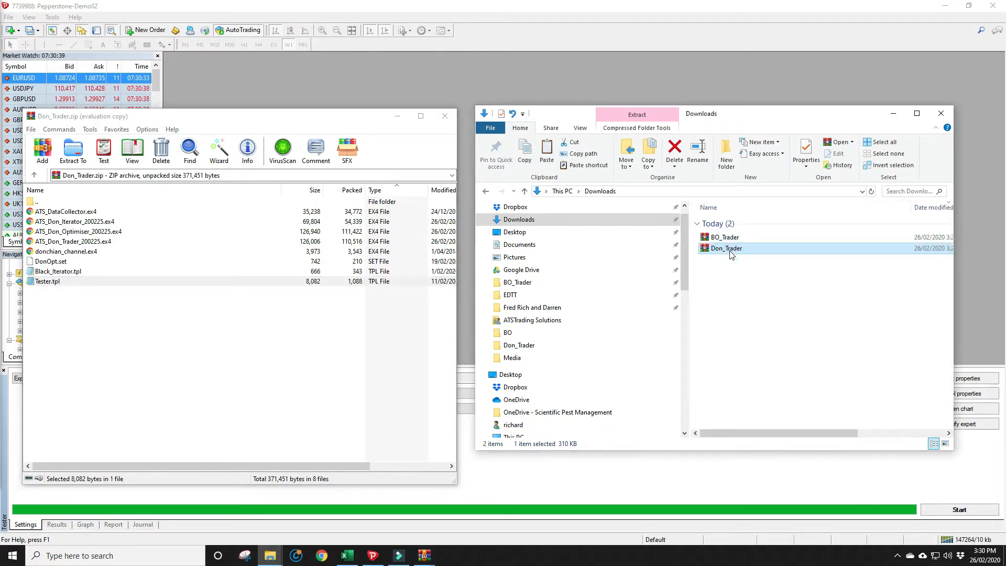
double_click(725, 239)
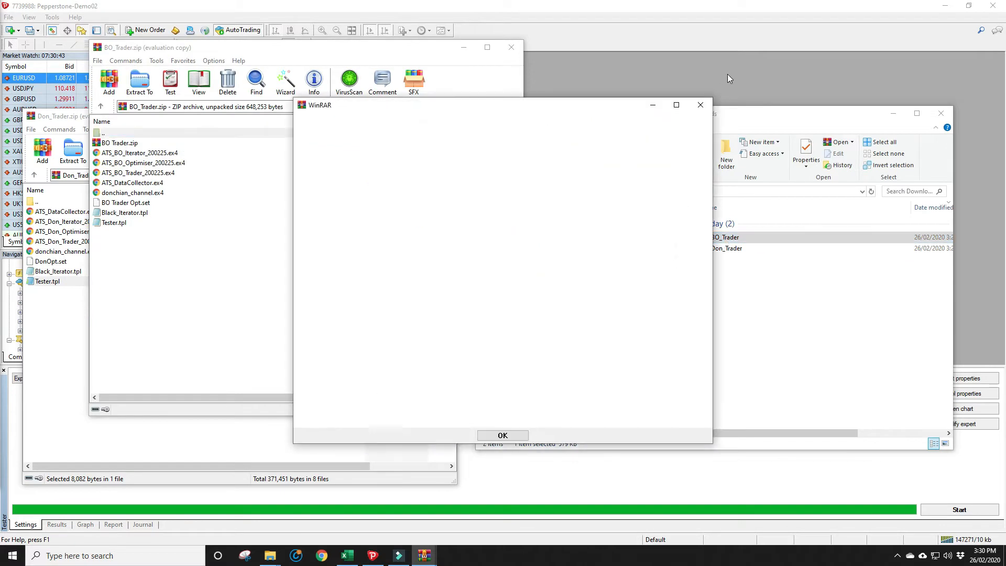
left_click(701, 105)
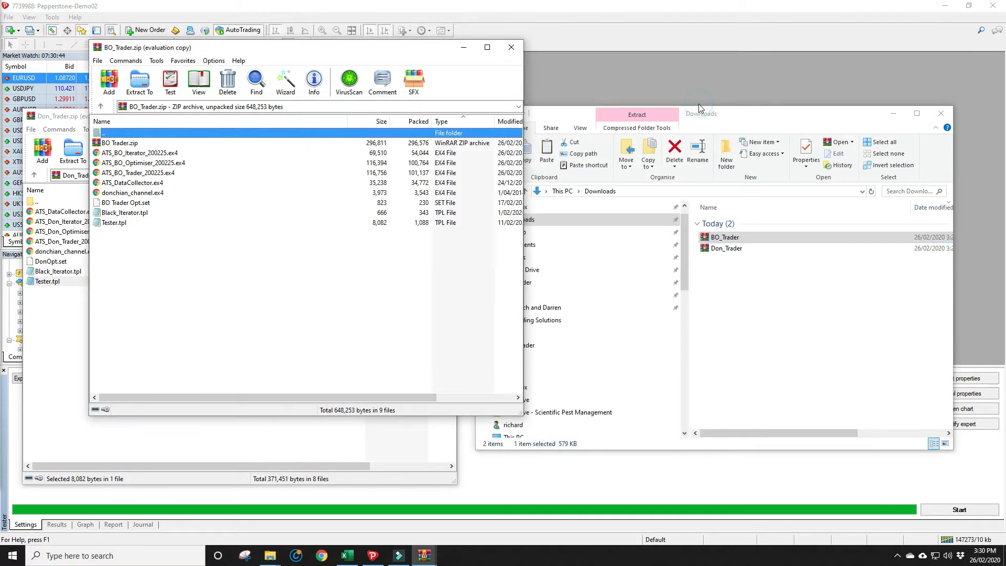
left_click(154, 154)
left_click(151, 163)
left_click(151, 174)
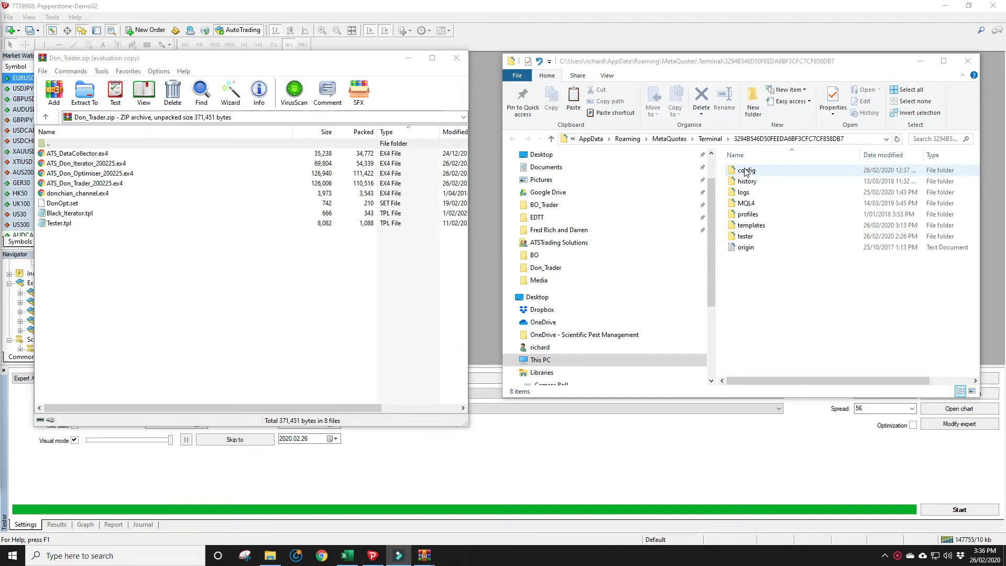
- Open the MQL4 folder in the terminal's data folder and select its Indicators subfolder
left_click(270, 64)
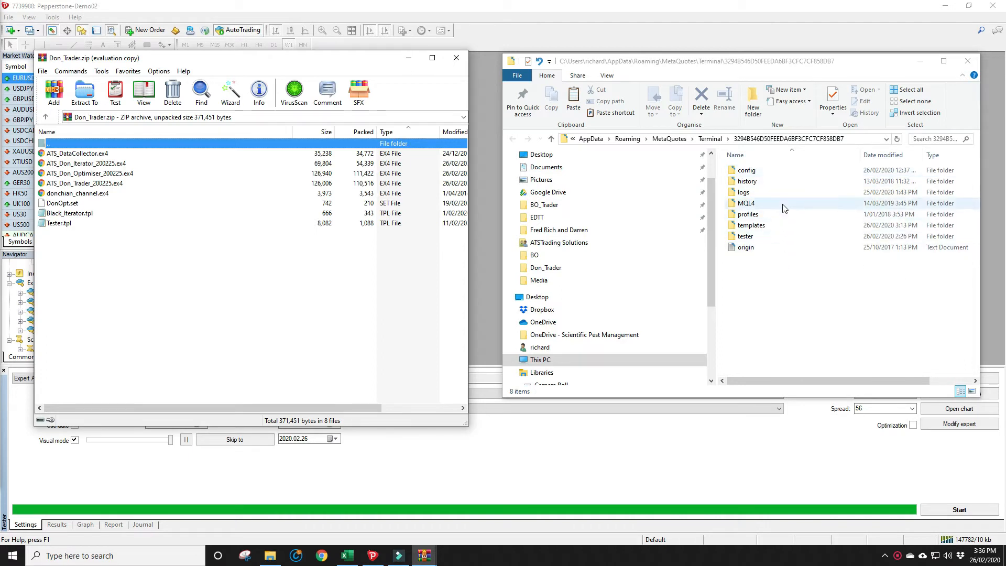
left_click(87, 153)
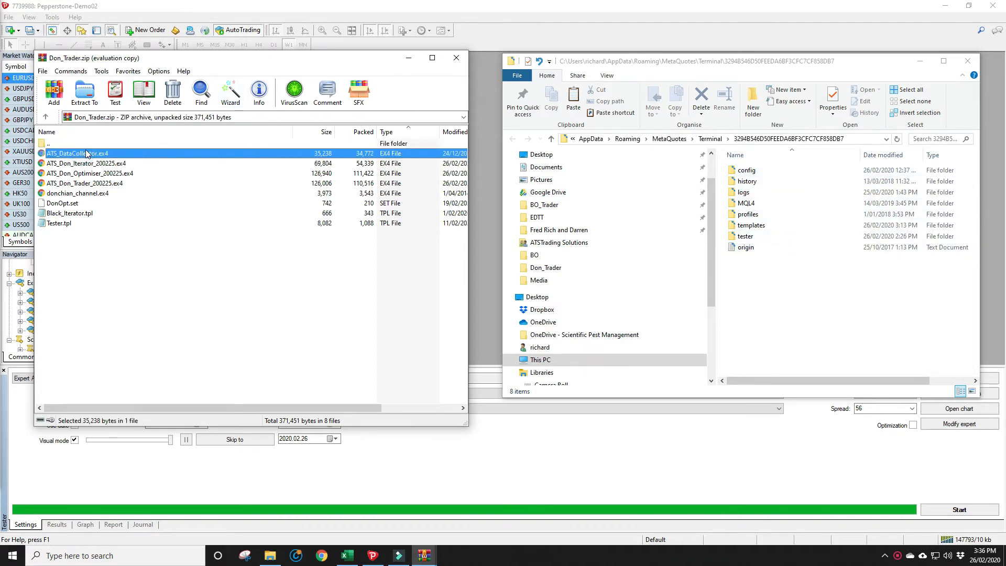
left_click(87, 194, "ctrl")
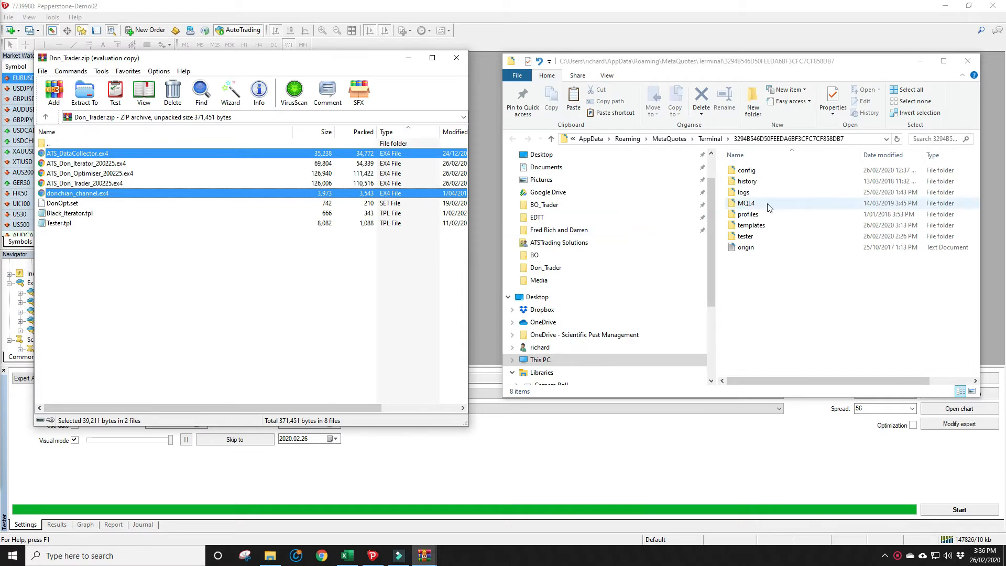
double_click(746, 203)
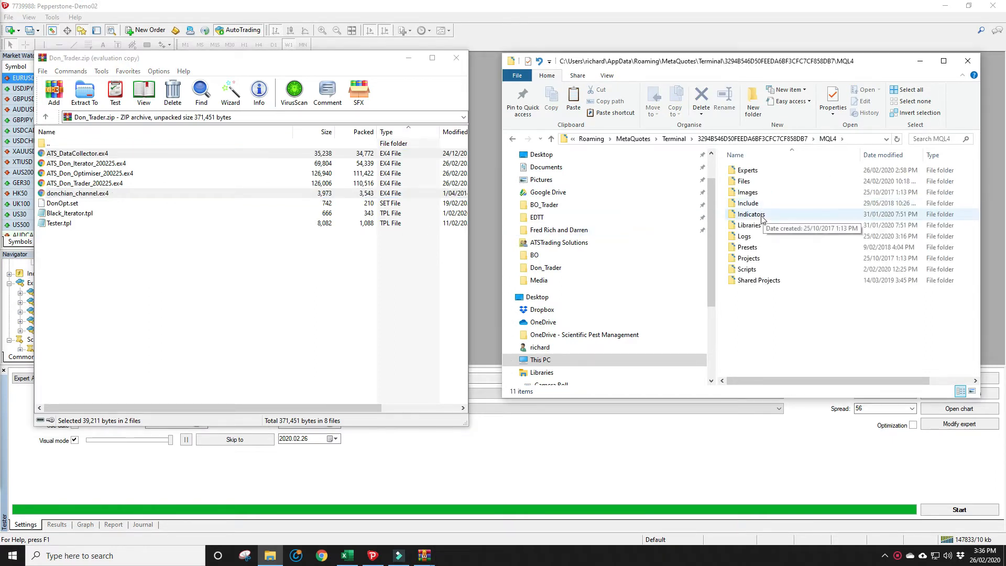
left_click(762, 219)
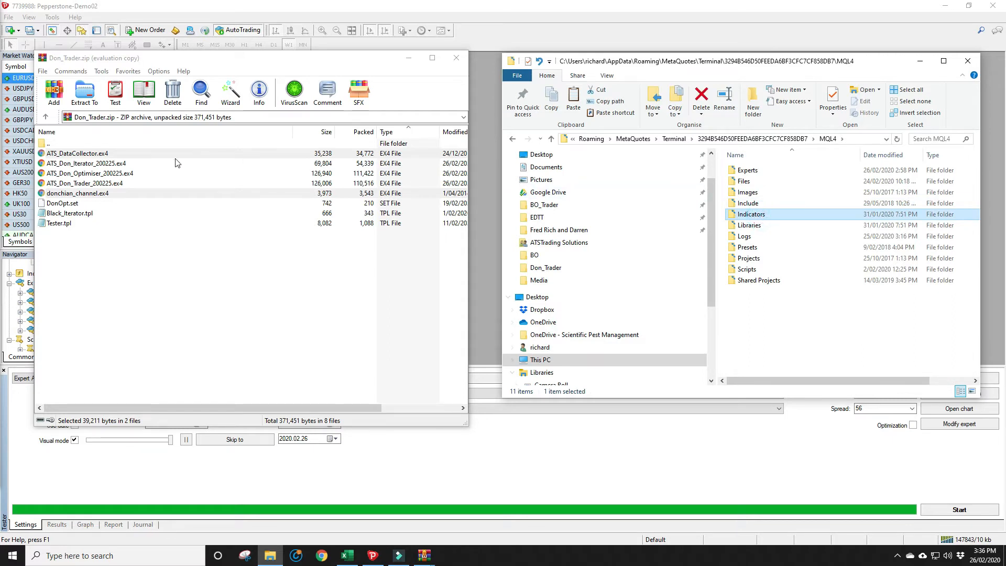
- Transfer ATS_DataCollector.ex4 and donchian_channel.ex4 from the Don_Trader archive into the Indicators folder, skipping files that already exist there
left_click(145, 163)
left_click(118, 154)
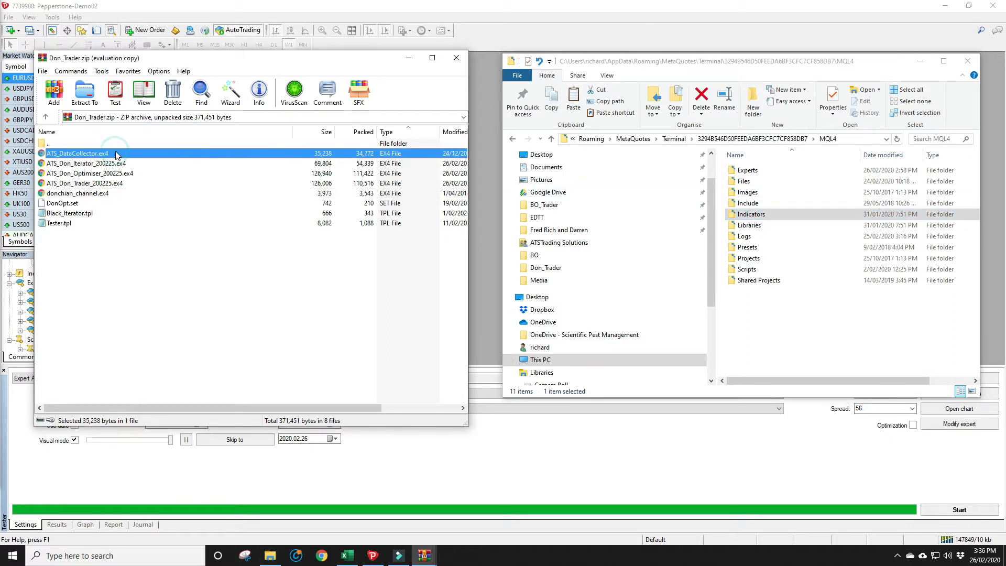
left_click(103, 194, "ctrl")
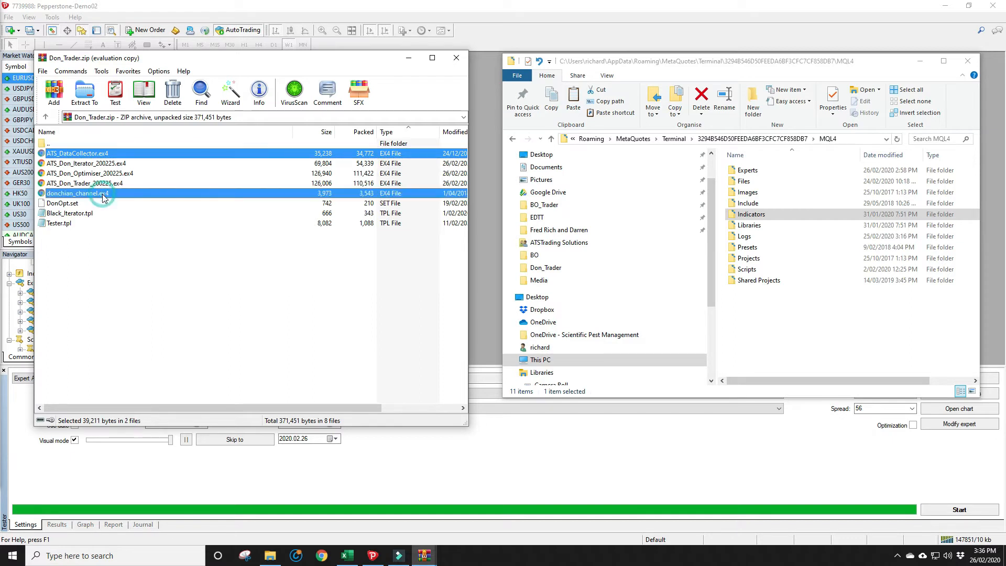
left_click_drag(135, 154, 791, 217)
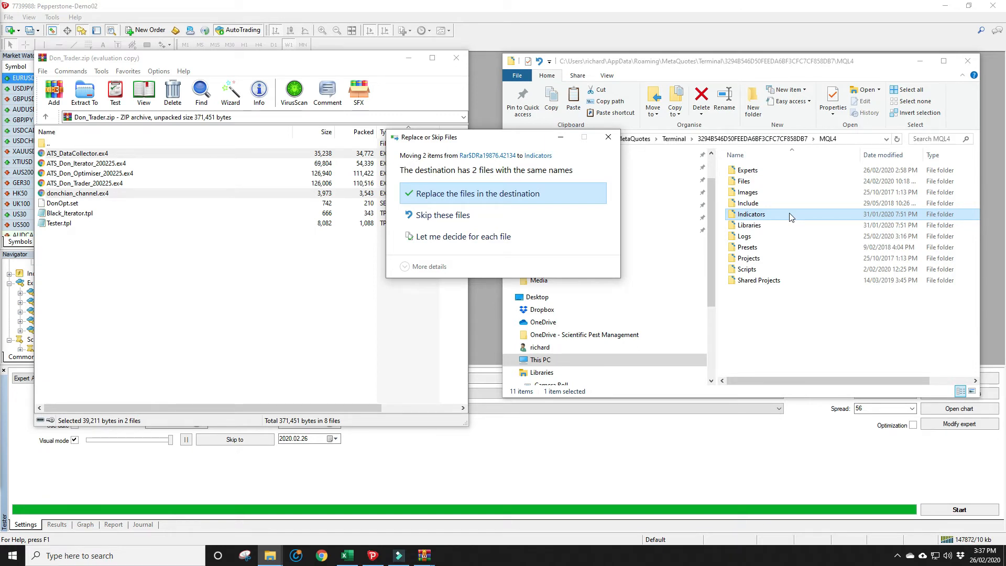
left_click(431, 219)
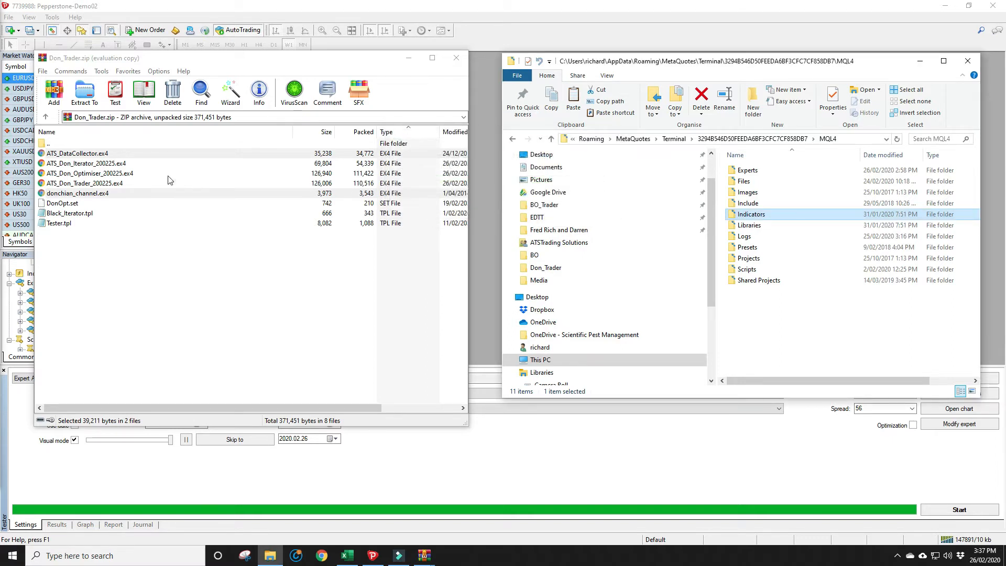
- Transfer the ATS_Don_Iterator, ATS_Don_Optimiser and ATS_Don_Trader _200225.ex4 files from the Don_Trader archive into the MQL4 Experts folder
left_click(95, 165)
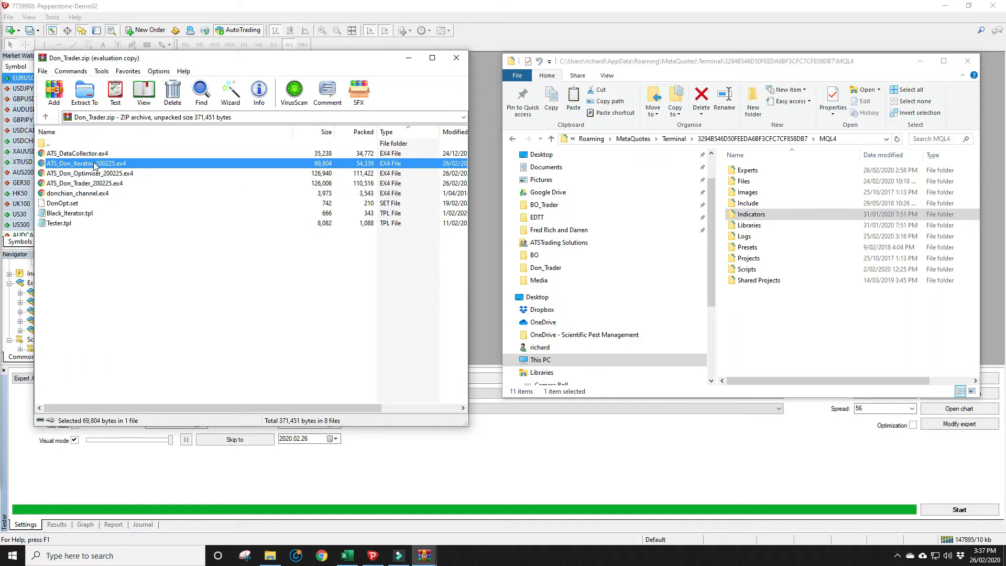
key("shift+Down")
key("shift+Down")
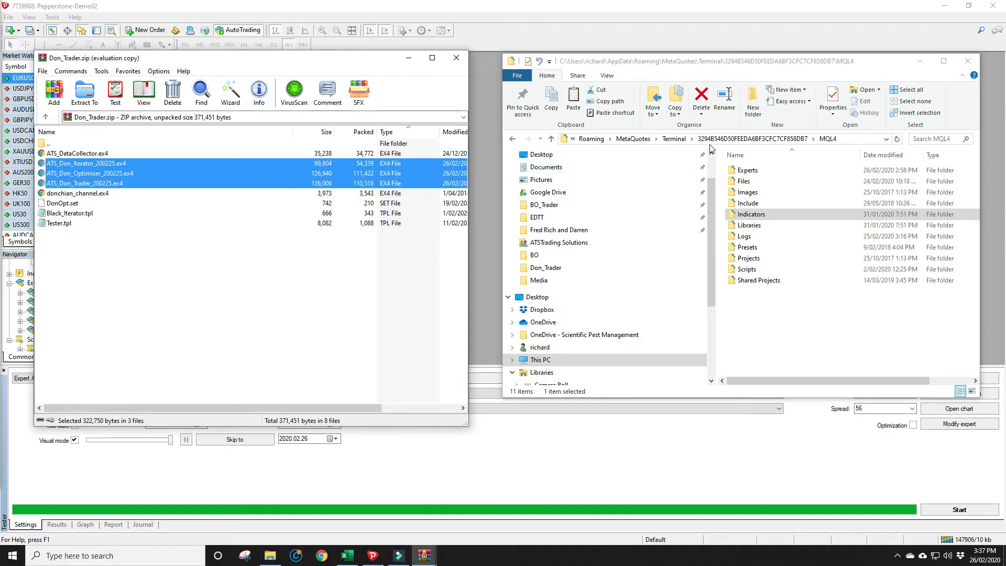
left_click(742, 139)
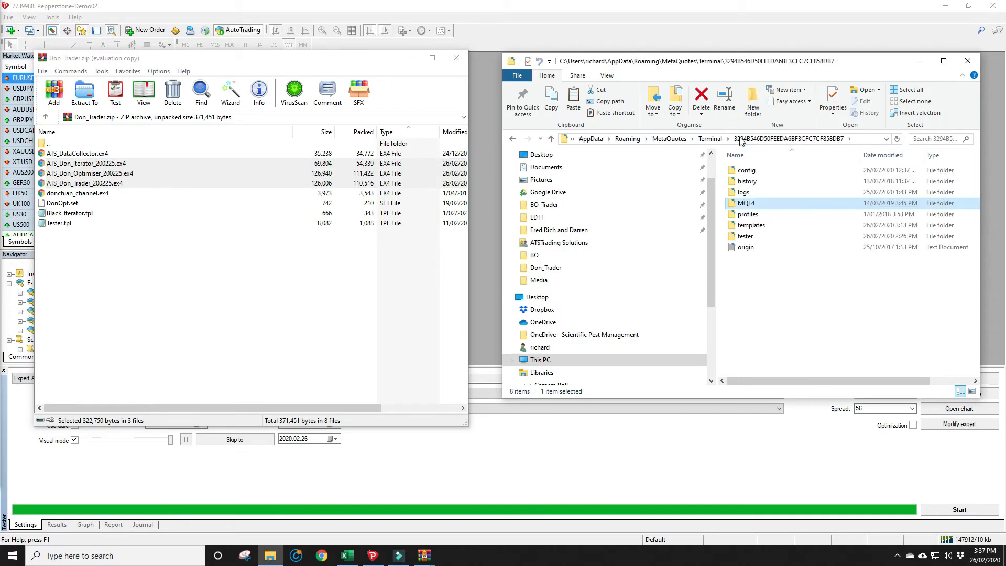
double_click(743, 204)
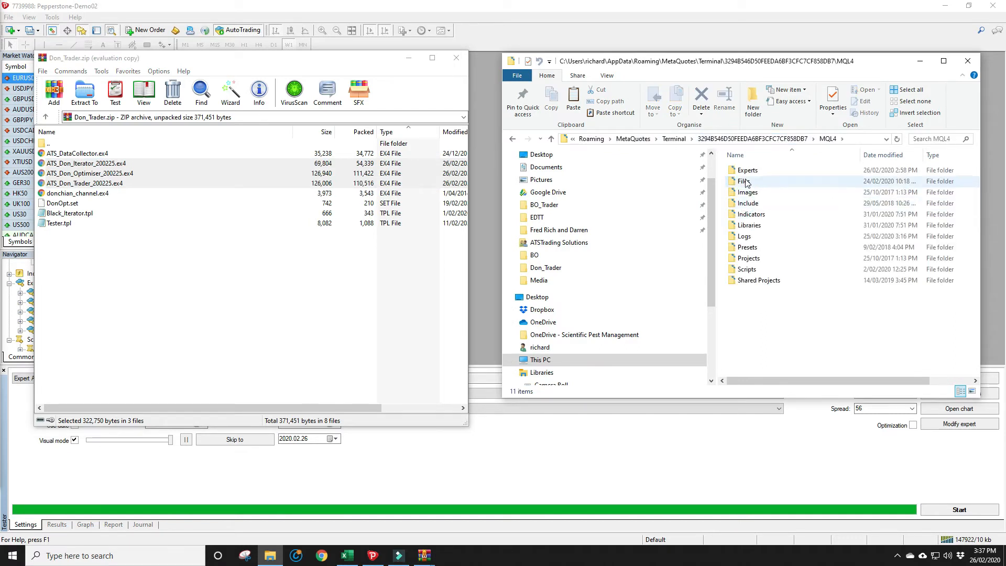
left_click(746, 175)
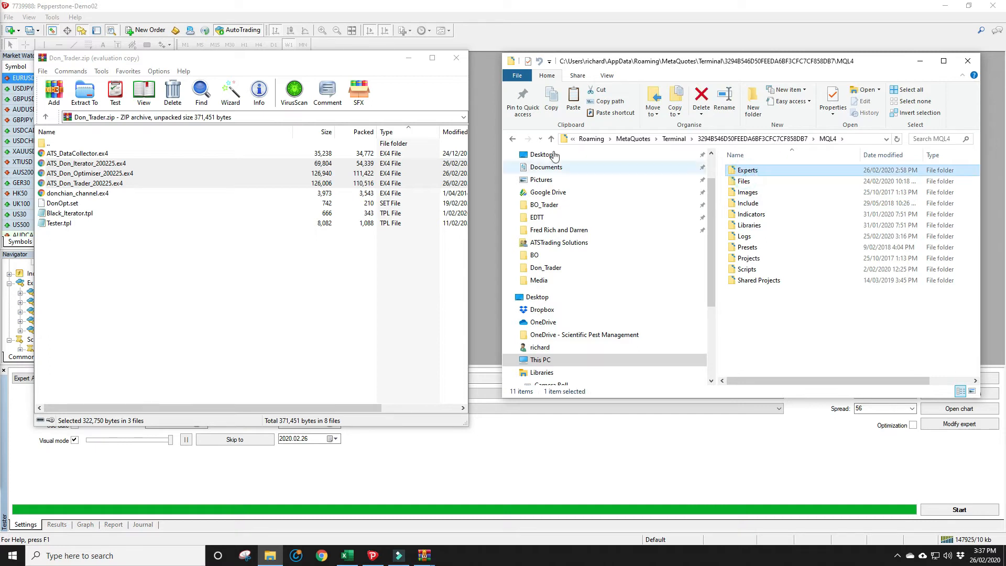
left_click(96, 167)
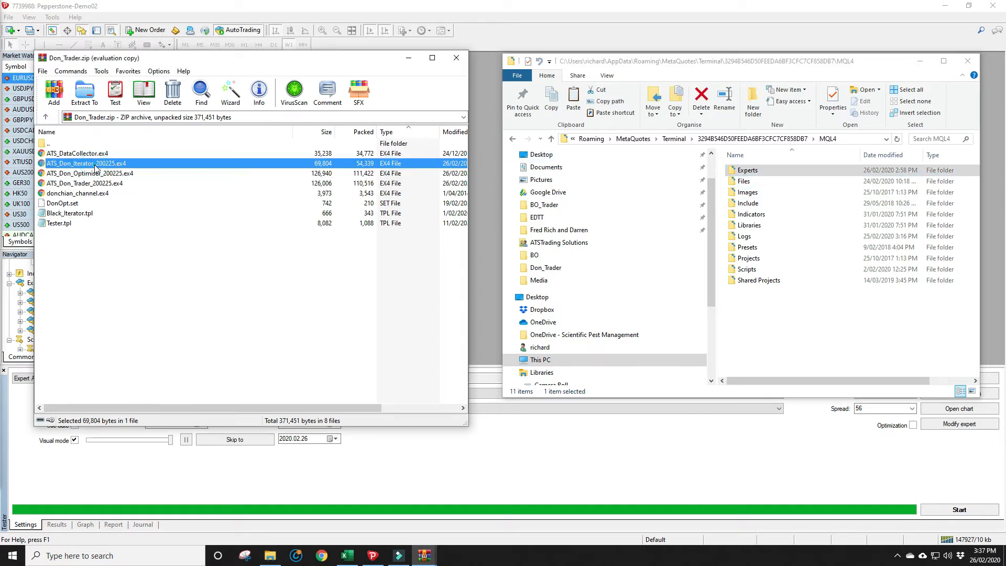
key("shift+Down")
key("shift+Down")
left_click_drag(96, 166, 771, 173)
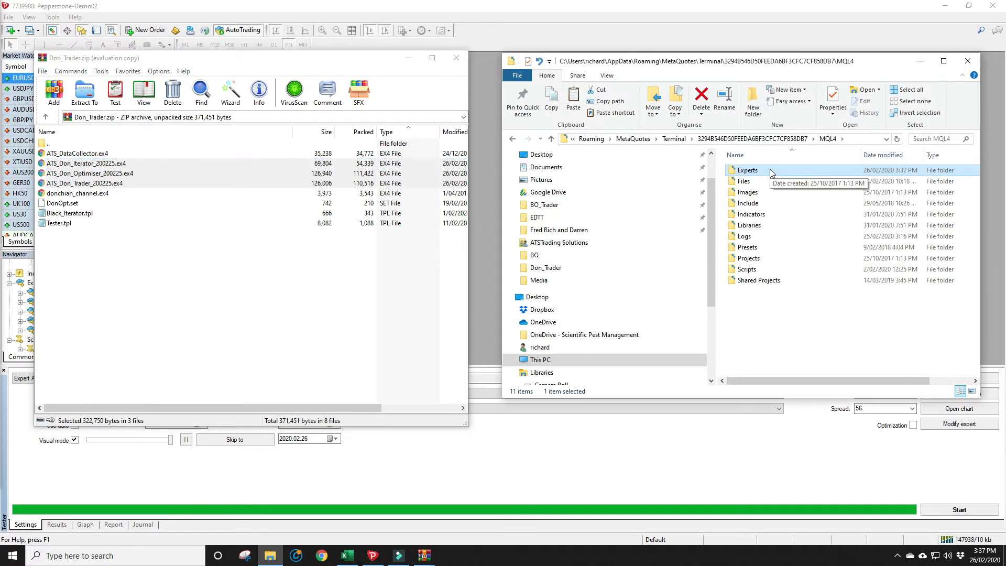
- Open the Experts folder, check the ATS_Don Iterator, Optimiser and Trader files there, and return to the MQL4 folder
double_click(770, 171)
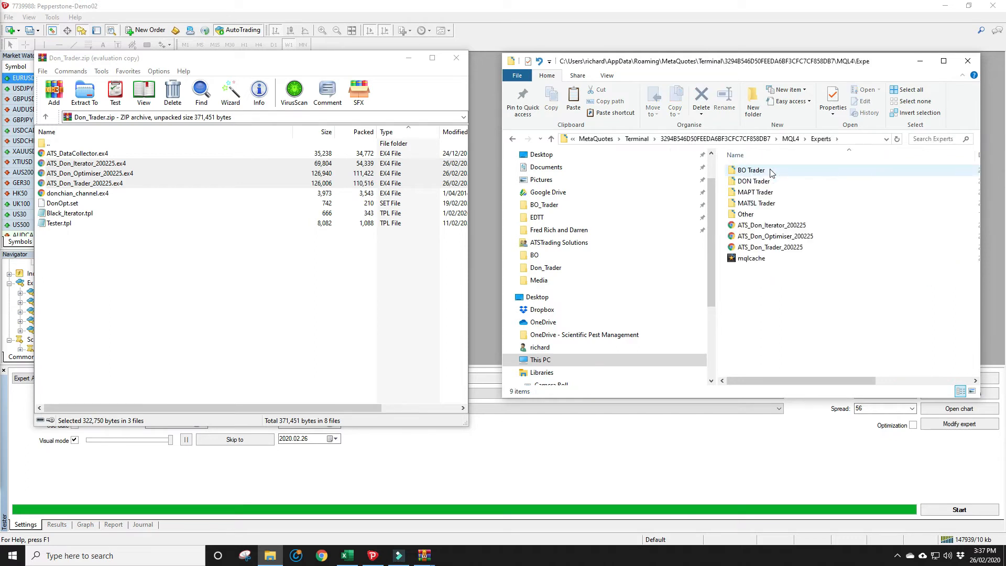
left_click(770, 225)
left_click(773, 236)
left_click(775, 247)
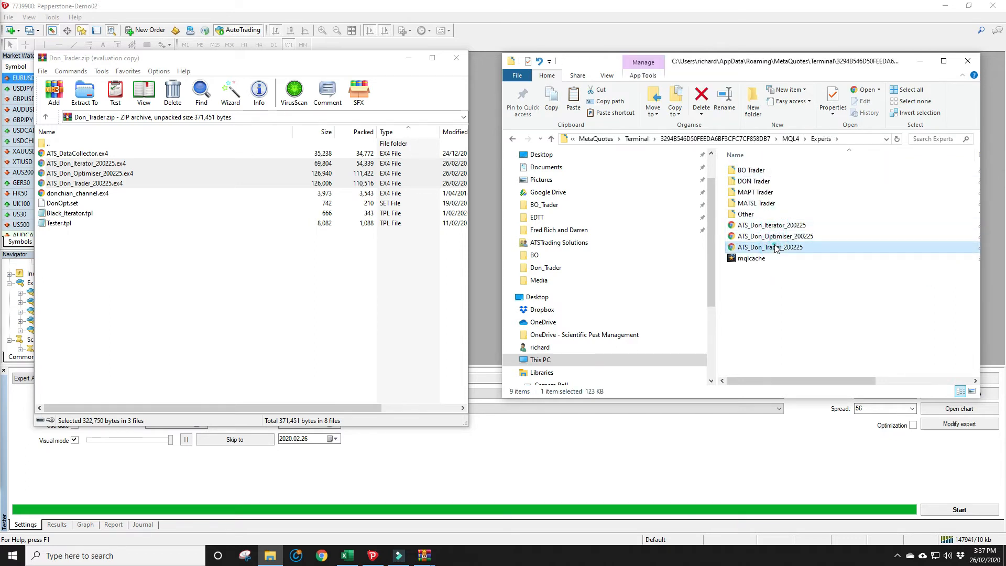
left_click(777, 224)
left_click(775, 243)
left_click(791, 140)
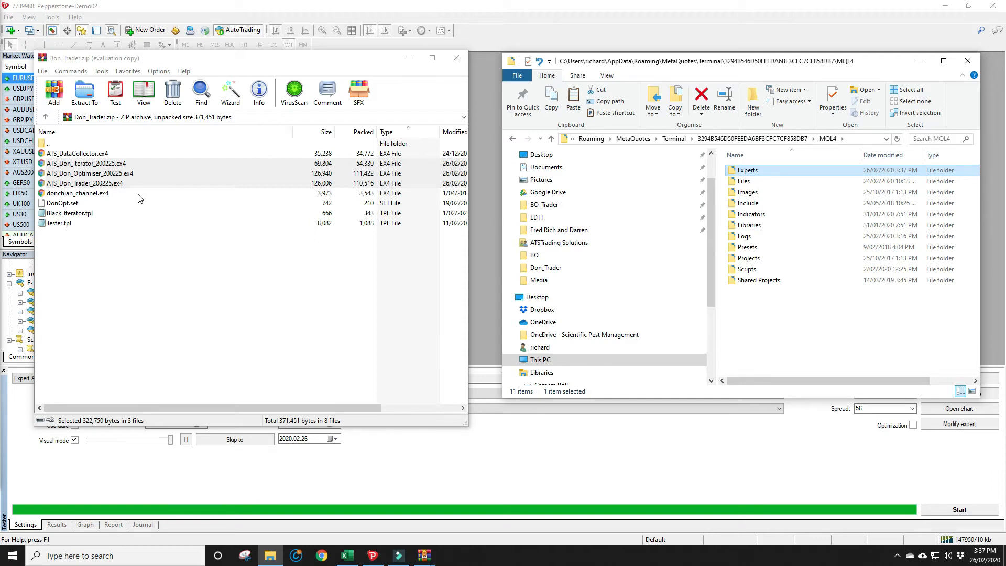
- Transfer DonOpt.set from the Don_Trader archive into the tester folder of the terminal's data folder
left_click(65, 204)
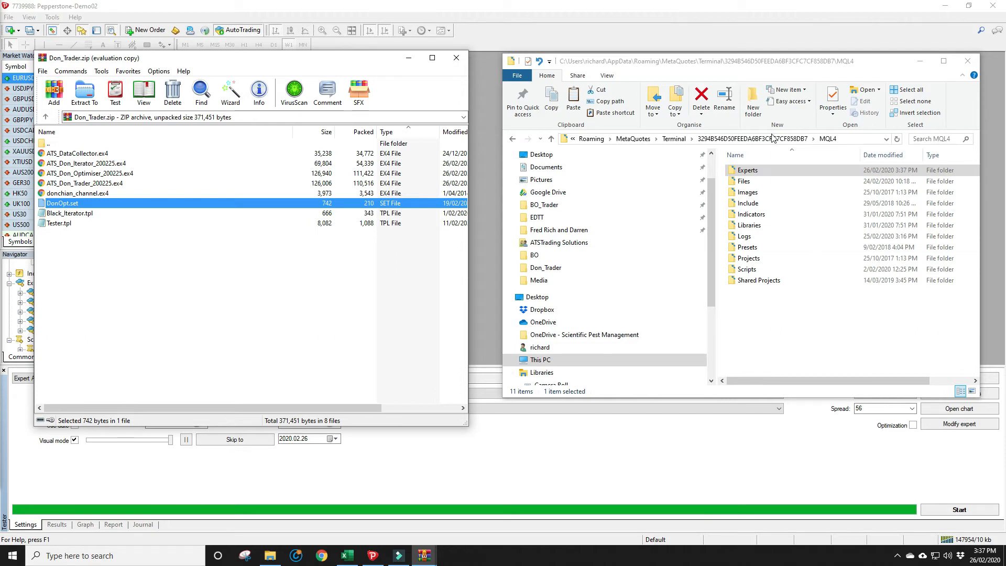
left_click(745, 139)
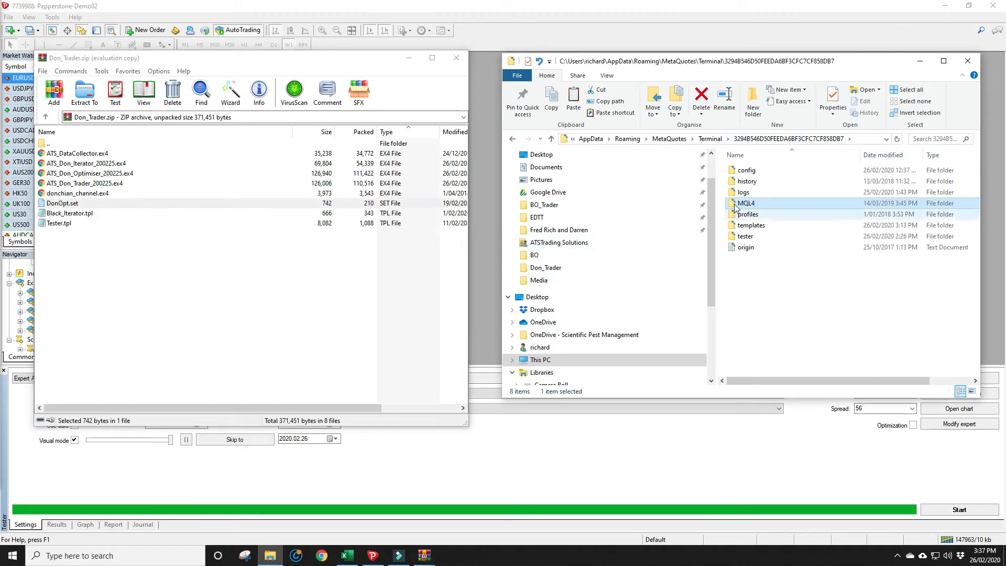
left_click(751, 238)
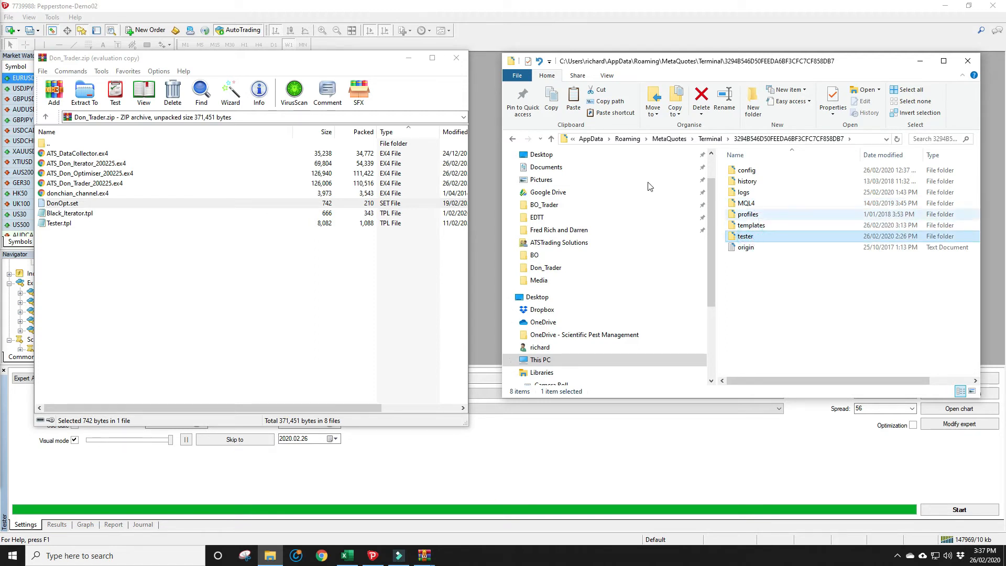
left_click_drag(65, 208, 786, 238)
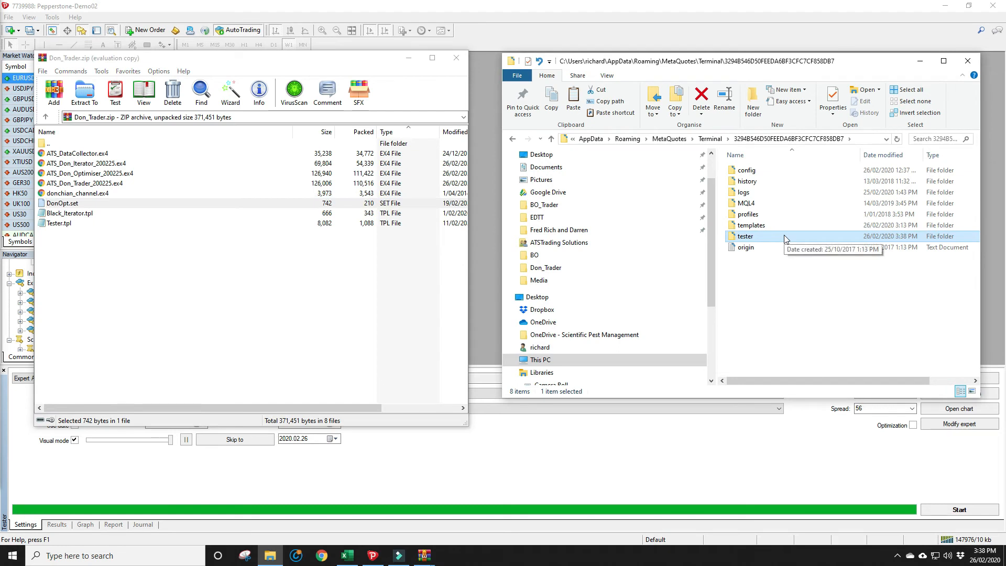
- Transfer Black_Iterator.tpl and Tester.tpl from the archive into the data folder's templates folder, skipping the Tester.tpl that already exists there
left_click(82, 214)
left_click(72, 225)
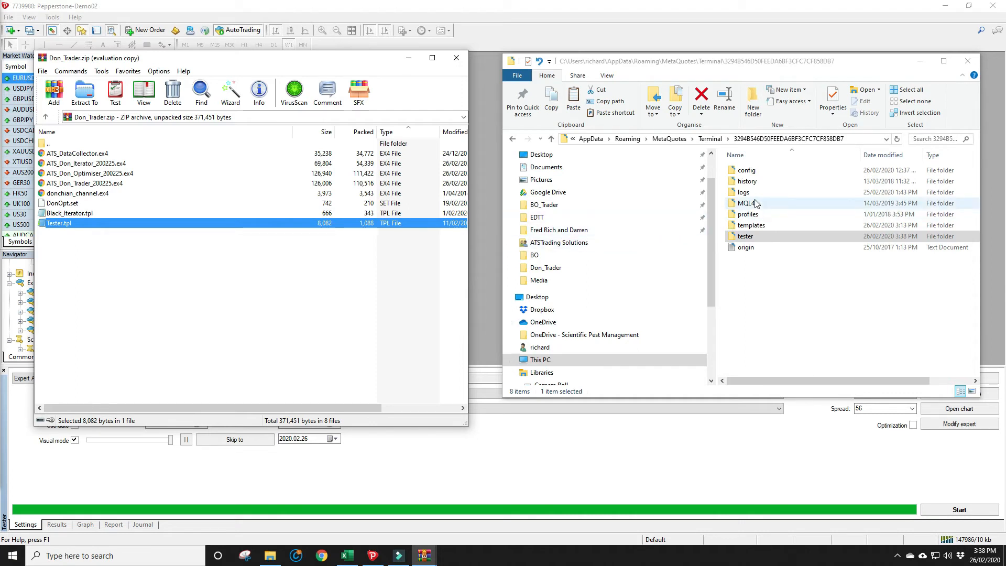
double_click(761, 209)
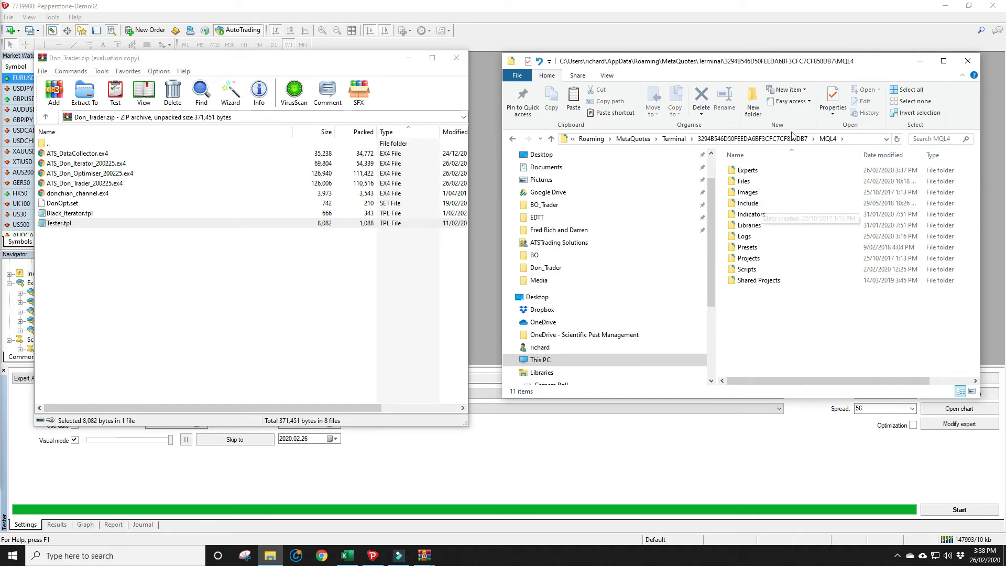
left_click(792, 138)
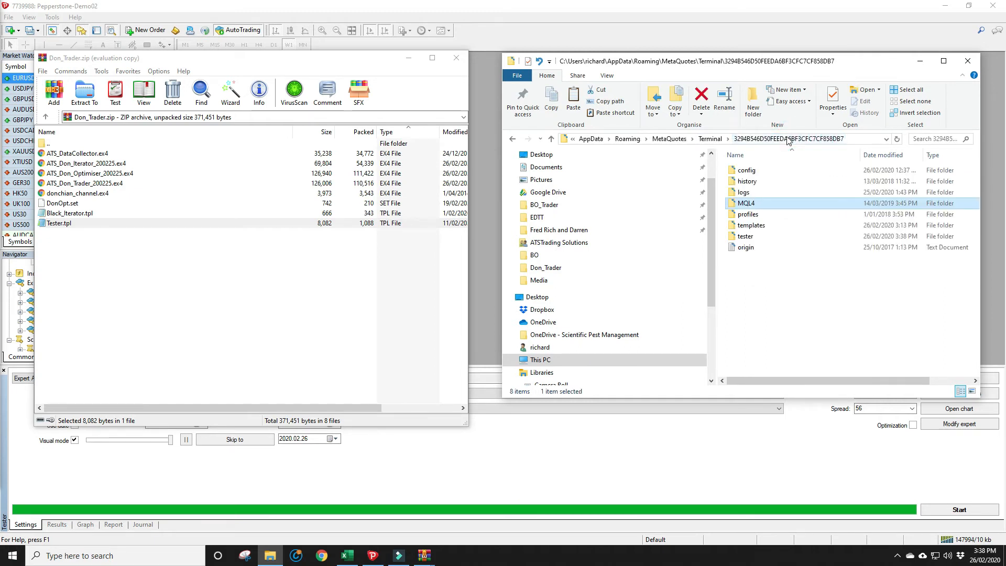
left_click(756, 227)
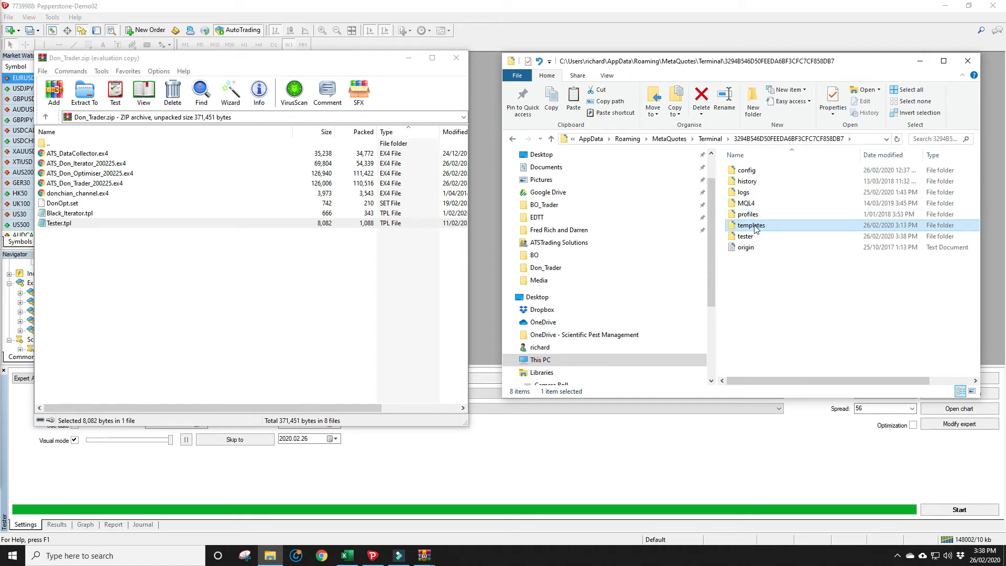
left_click(75, 215)
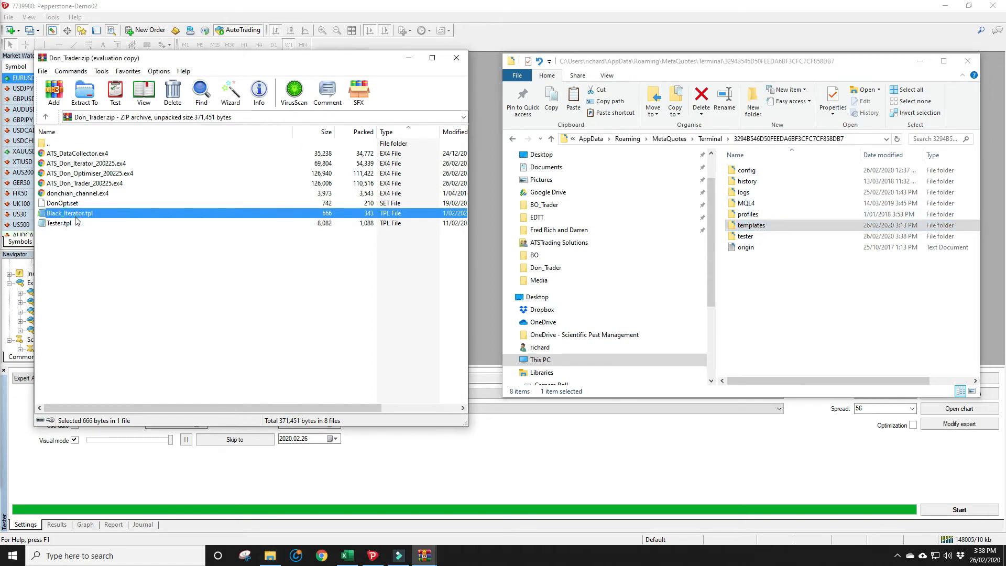
left_click(76, 222, "shift")
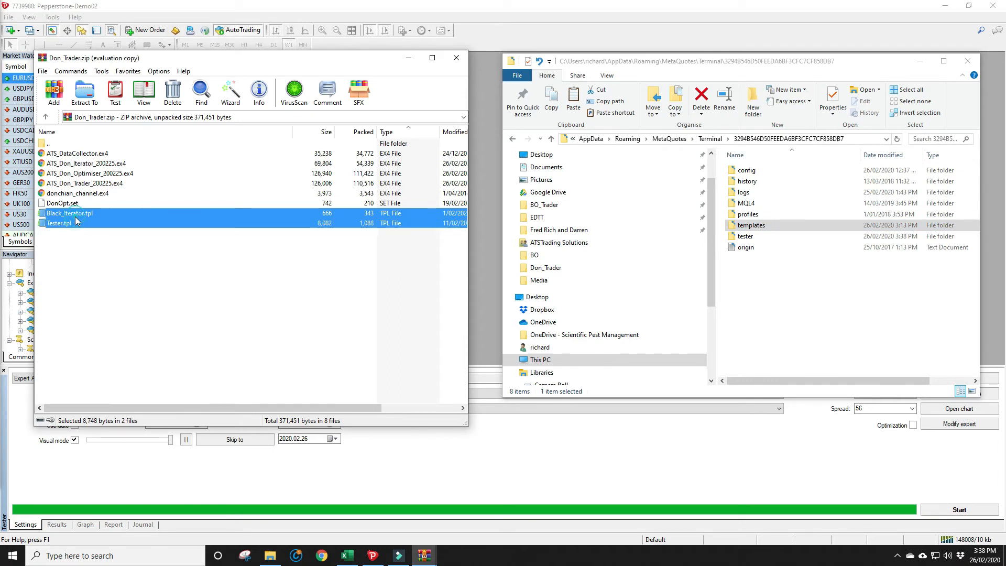
left_click_drag(76, 220, 772, 227)
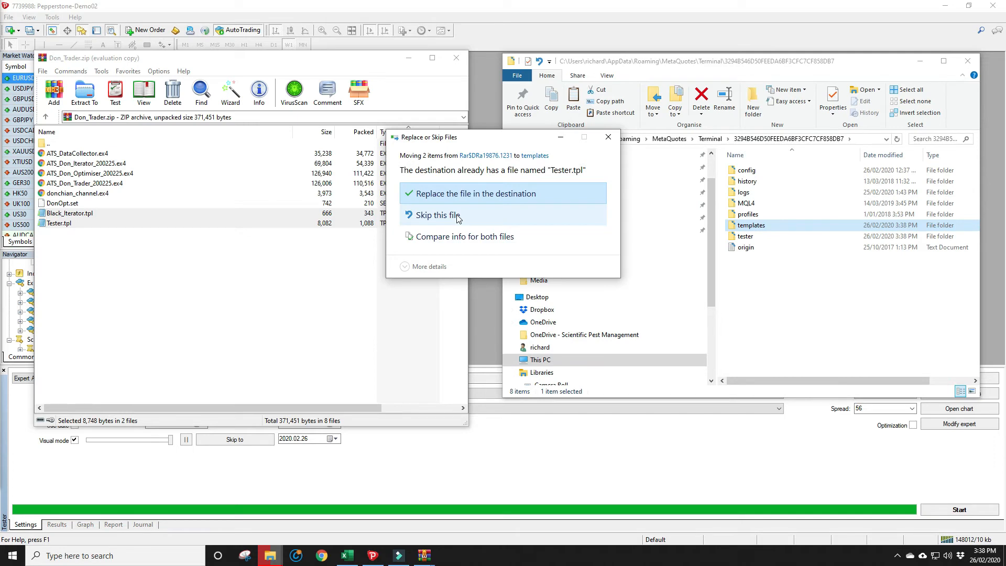
left_click(458, 216)
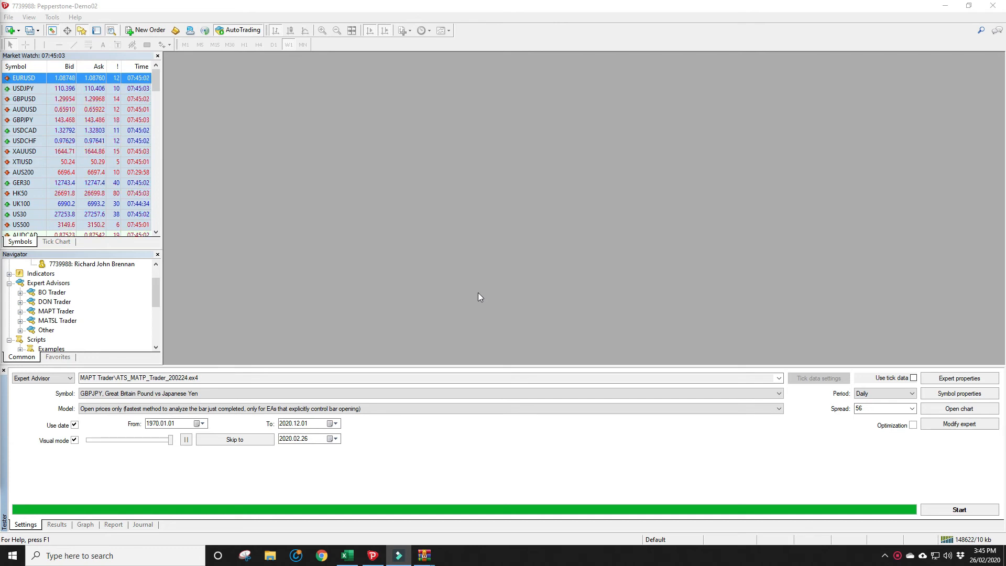
- Refresh the Expert Advisors list in the MetaTrader 4 Navigator to load the newly installed Don files
left_click(97, 319)
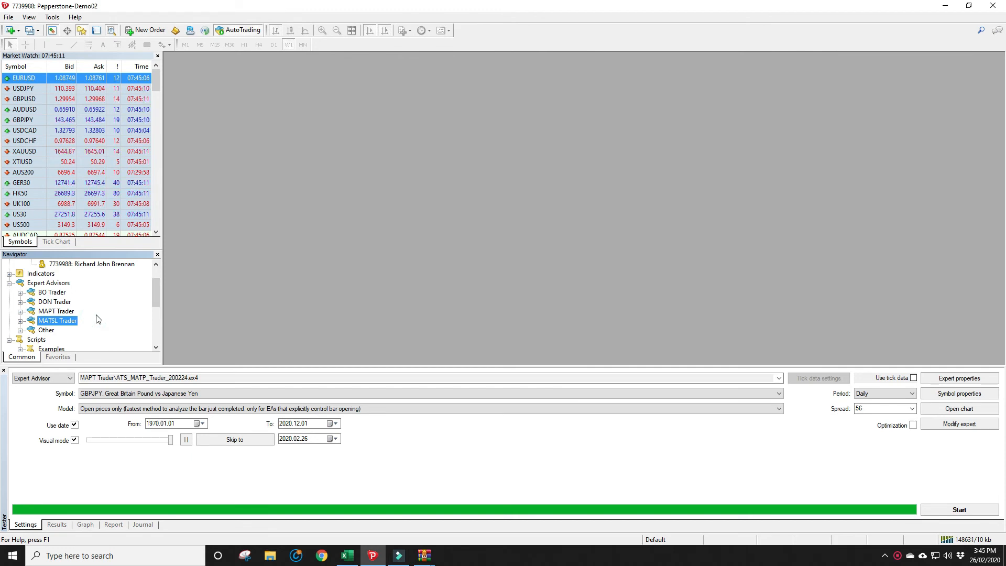
left_click(27, 17)
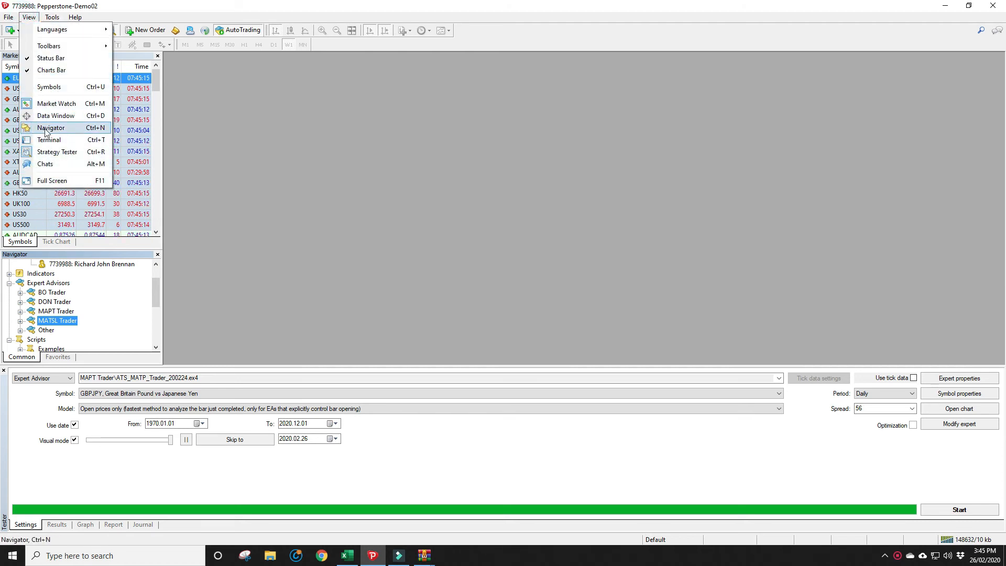
left_click(94, 305)
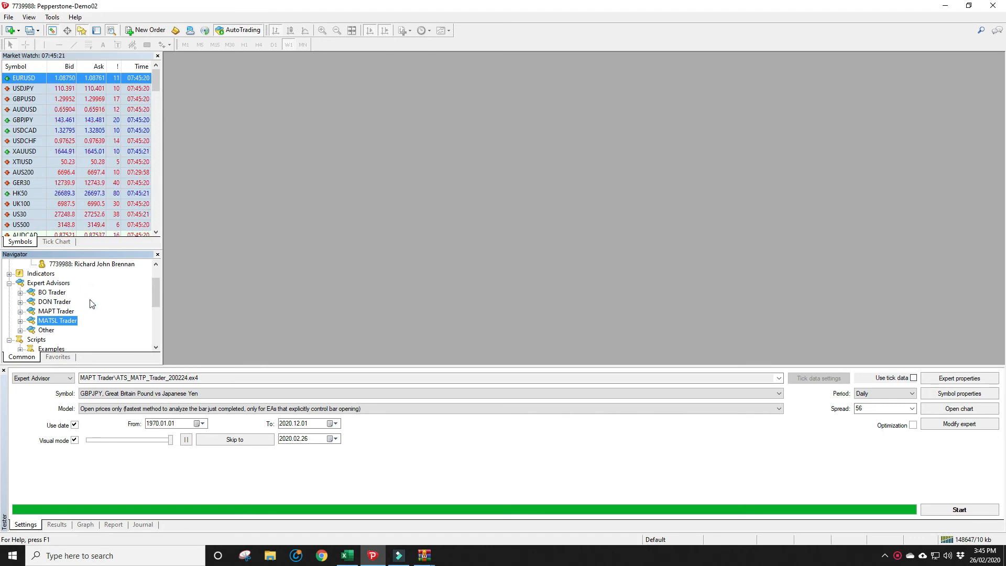
left_click(72, 284)
left_click(62, 282)
left_click(85, 303)
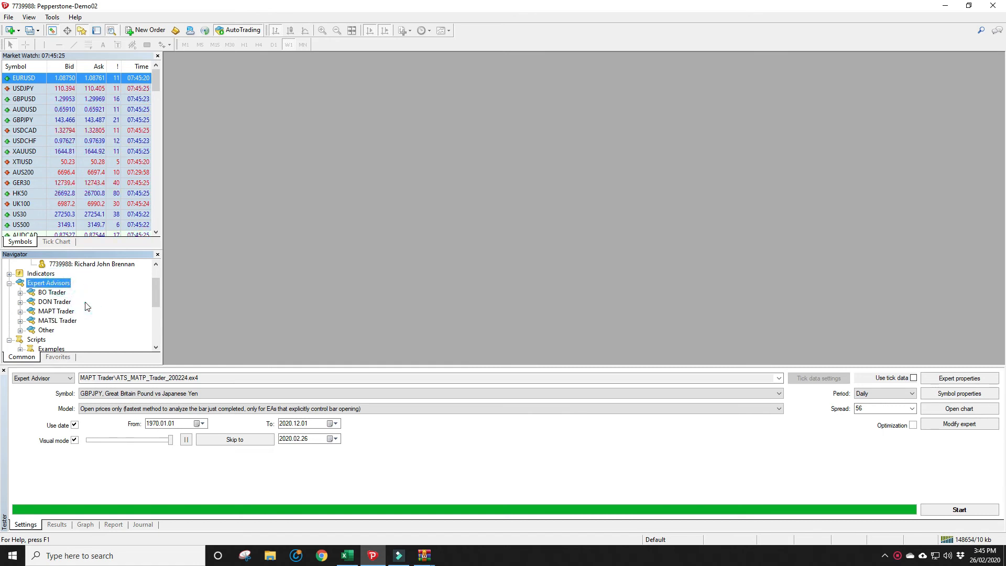
right_click(86, 303)
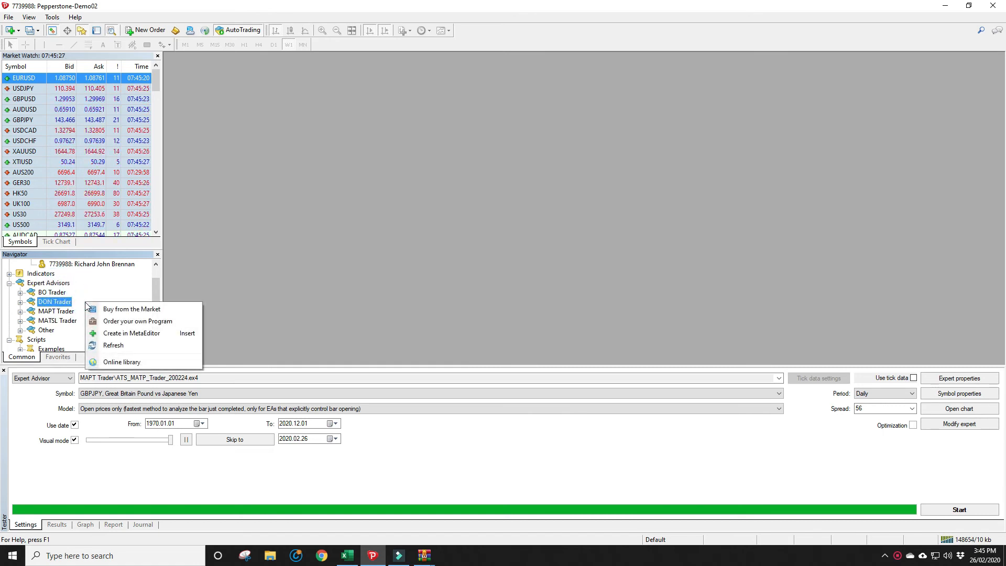
left_click(114, 346)
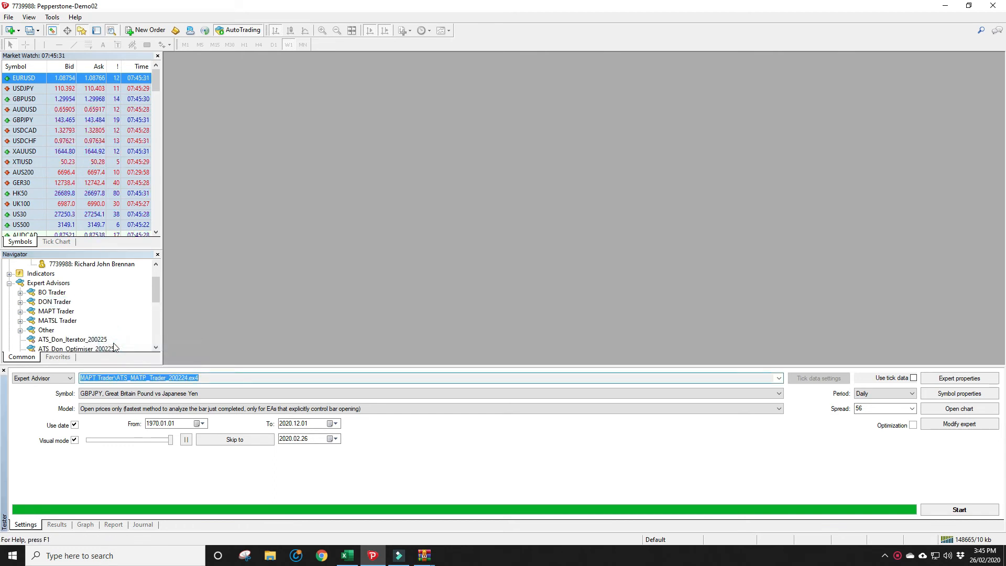